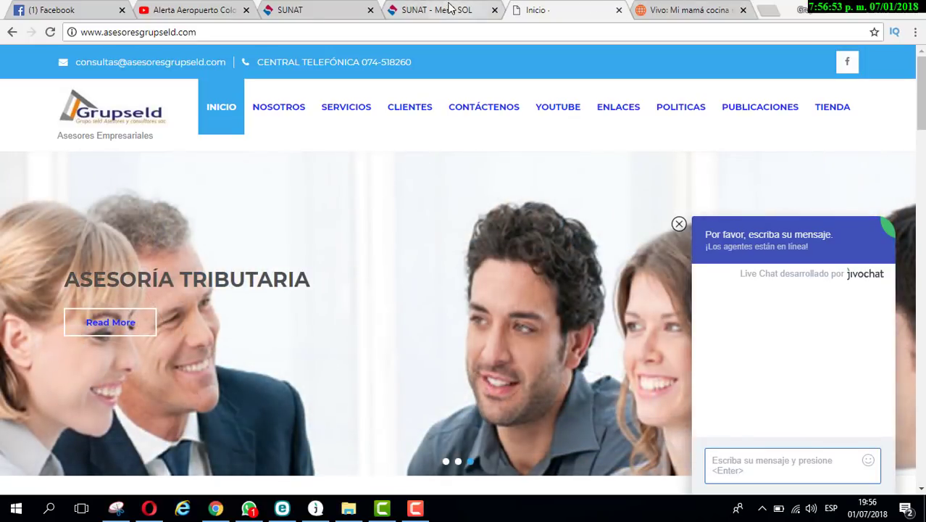
Switch to the SUNAT SOL menu, search it for 816 and open Autorización de Impresión de CDP F.V. 816
{"action": "left_click", "coordinate": [449, 9]}
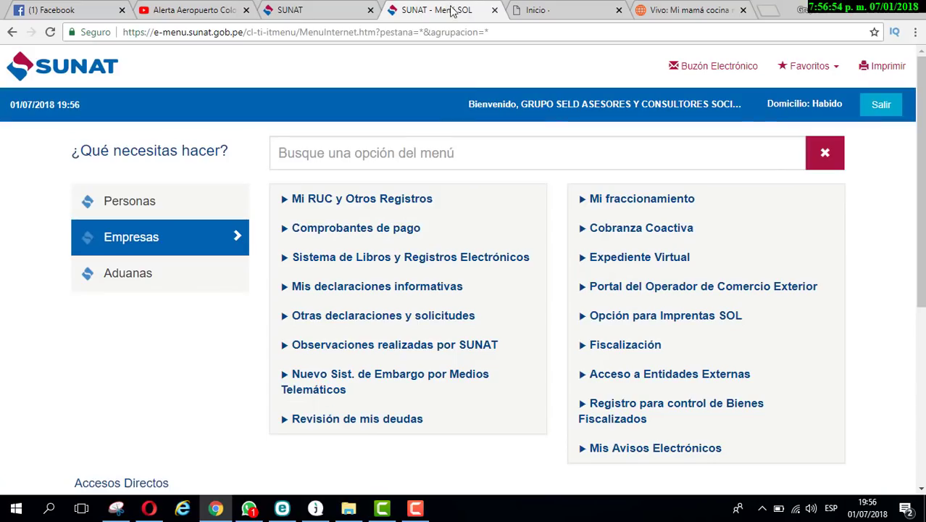
{"action": "left_click", "coordinate": [331, 150]}
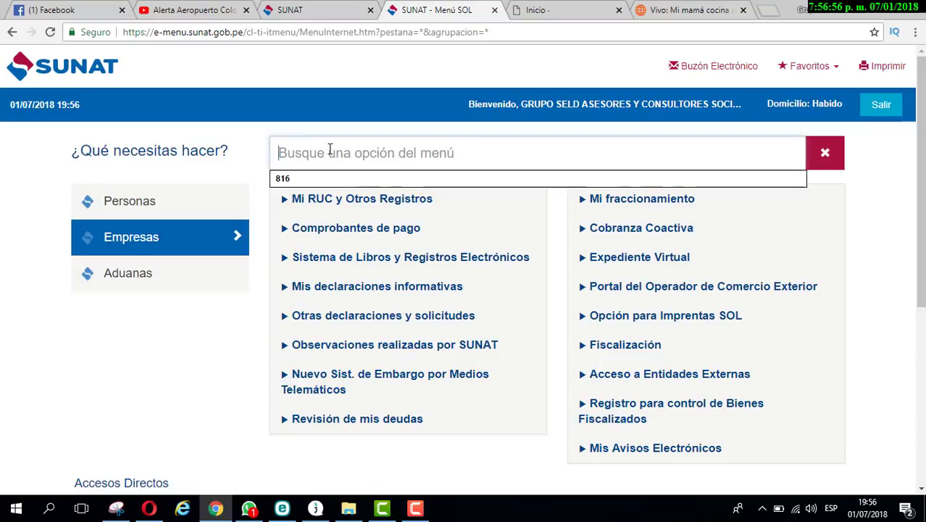
{"action": "left_click", "coordinate": [315, 179]}
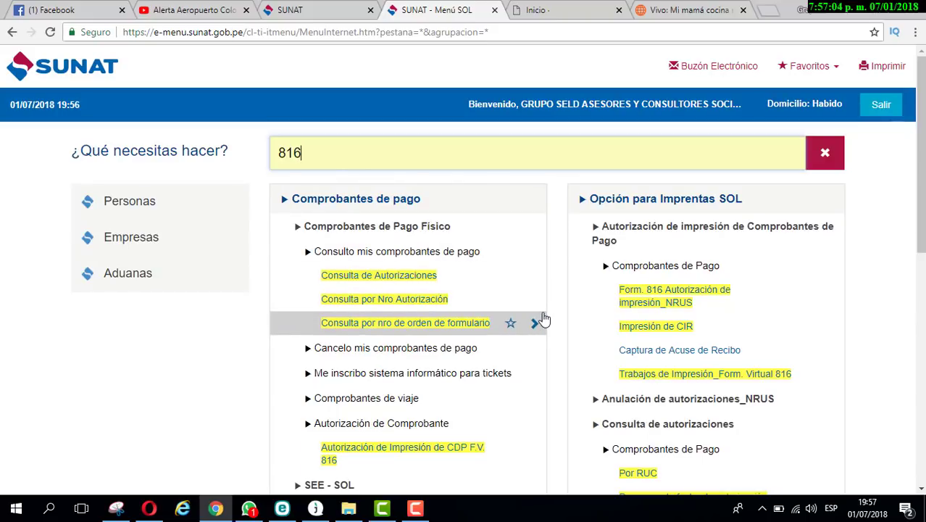
{"action": "scroll", "coordinate": [543, 319], "scroll_direction": "down", "scroll_amount": 3}
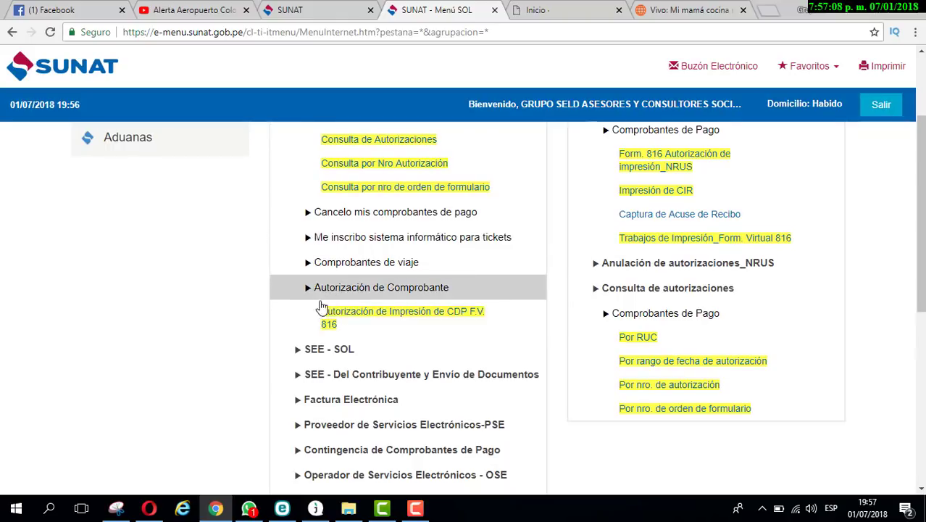
{"action": "left_click", "coordinate": [367, 324]}
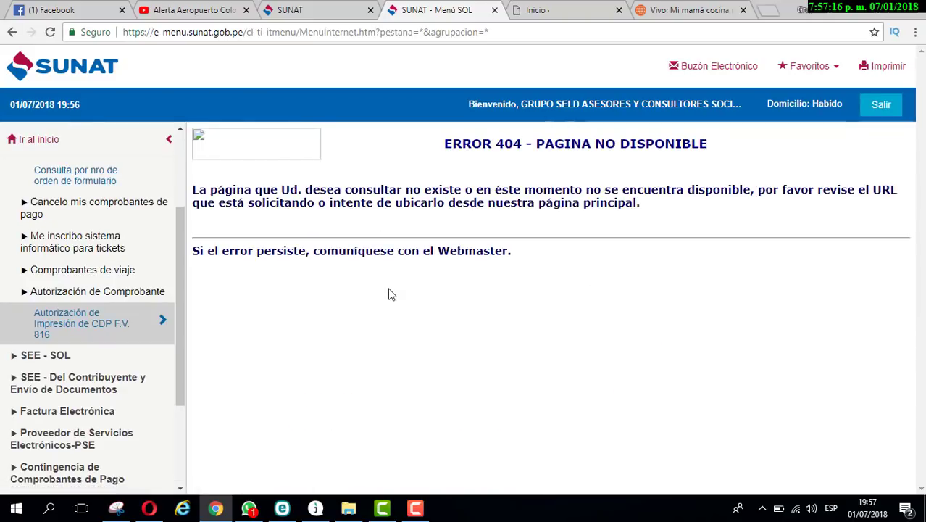
{"action": "left_click", "coordinate": [56, 329]}
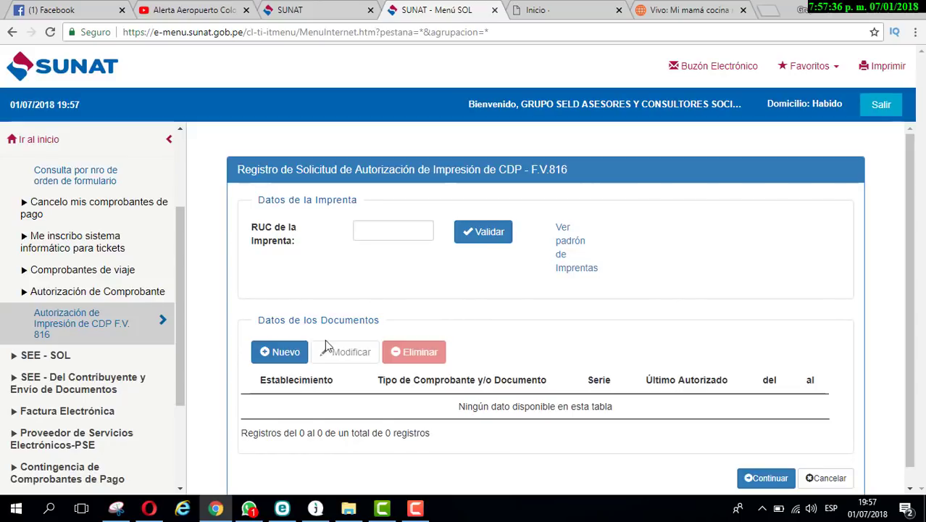
Start a new document record in the request, choosing establishment 0 and entering series 0001
{"action": "left_click", "coordinate": [293, 353]}
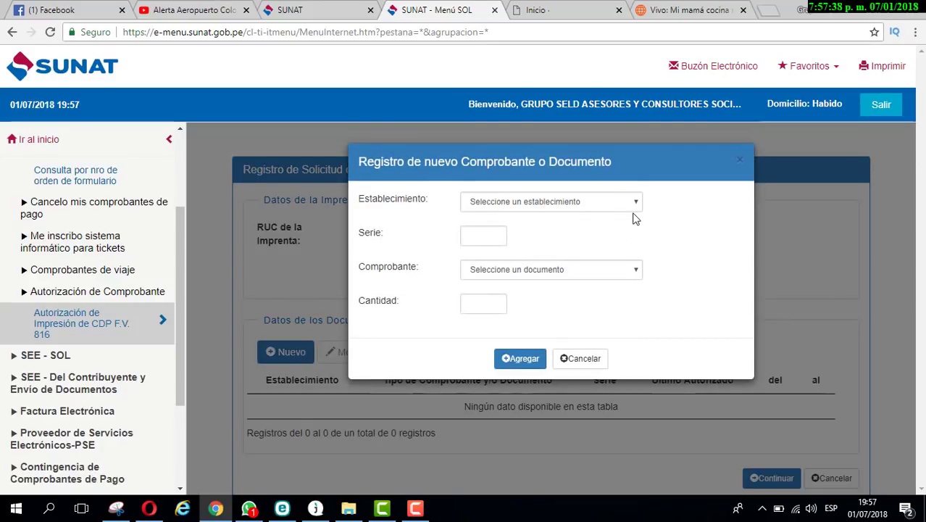
{"action": "left_click", "coordinate": [626, 203]}
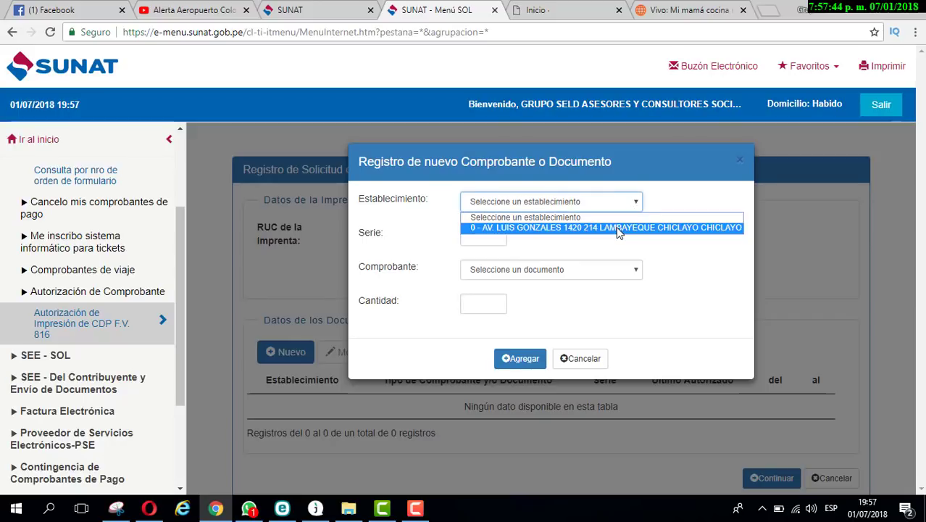
{"action": "left_click", "coordinate": [619, 229]}
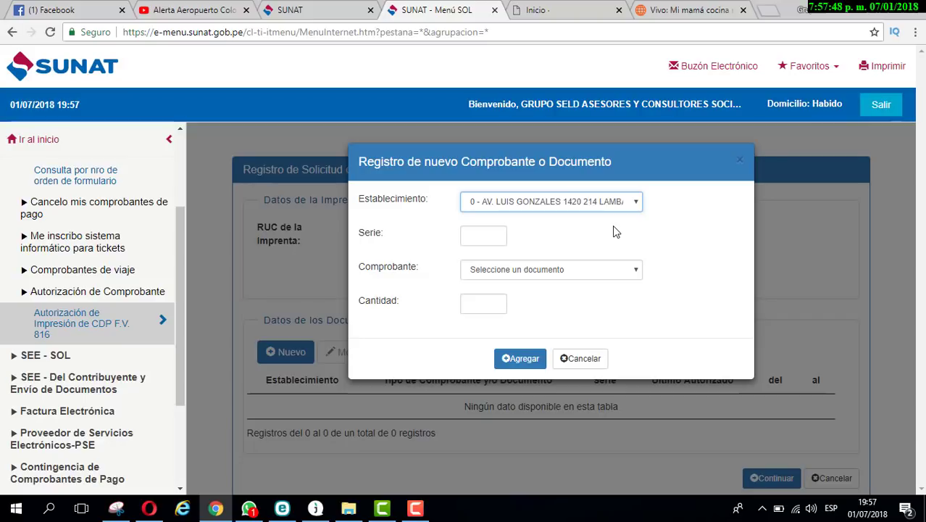
{"action": "left_click", "coordinate": [485, 230]}
{"action": "type", "text": "01"}
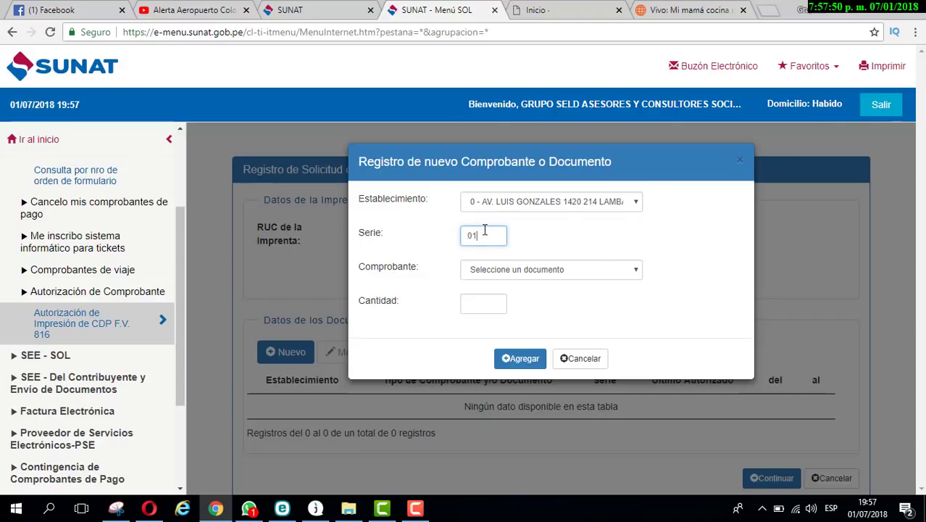
{"action": "left_click", "coordinate": [549, 244]}
Choose 01 - FACTURA as the voucher type, set the quantity to 1000 and add the record to the request
{"action": "left_click", "coordinate": [560, 272]}
{"action": "left_click", "coordinate": [529, 295]}
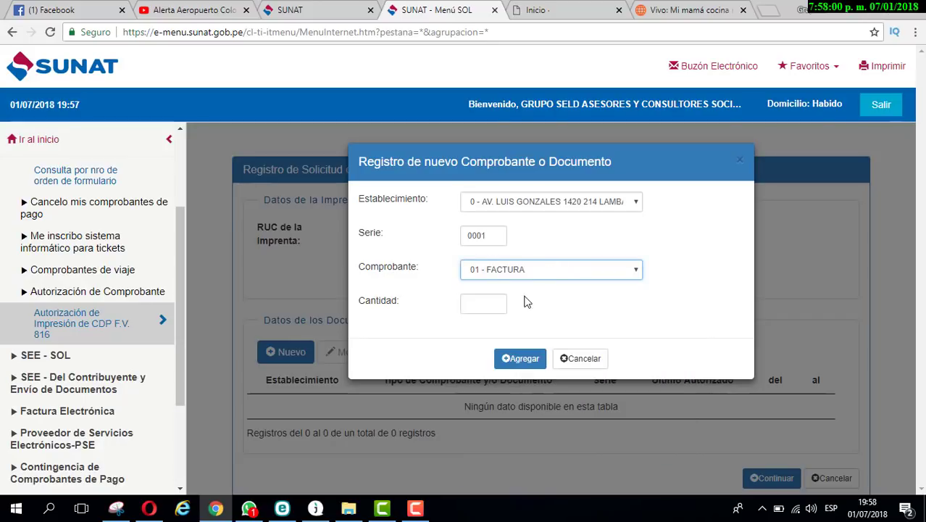
{"action": "left_click", "coordinate": [491, 303]}
{"action": "type", "text": "1000"}
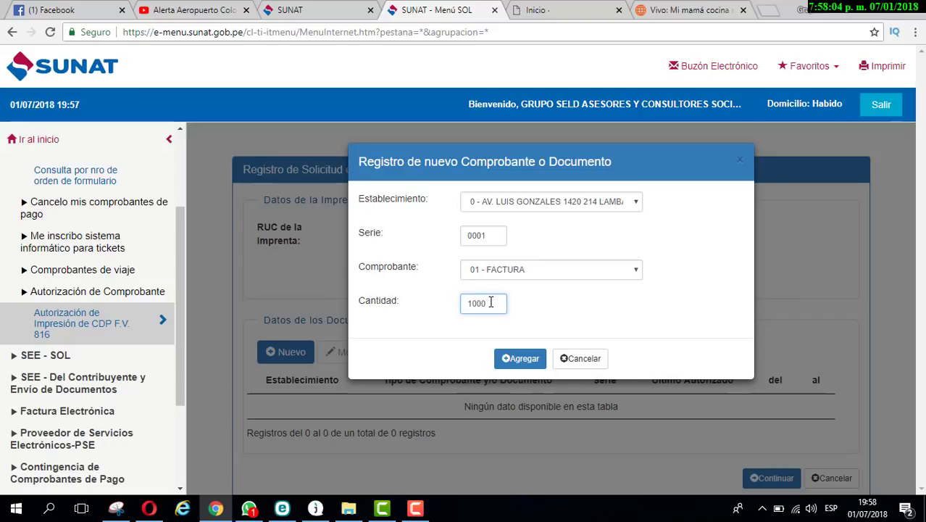
{"action": "left_click", "coordinate": [522, 358]}
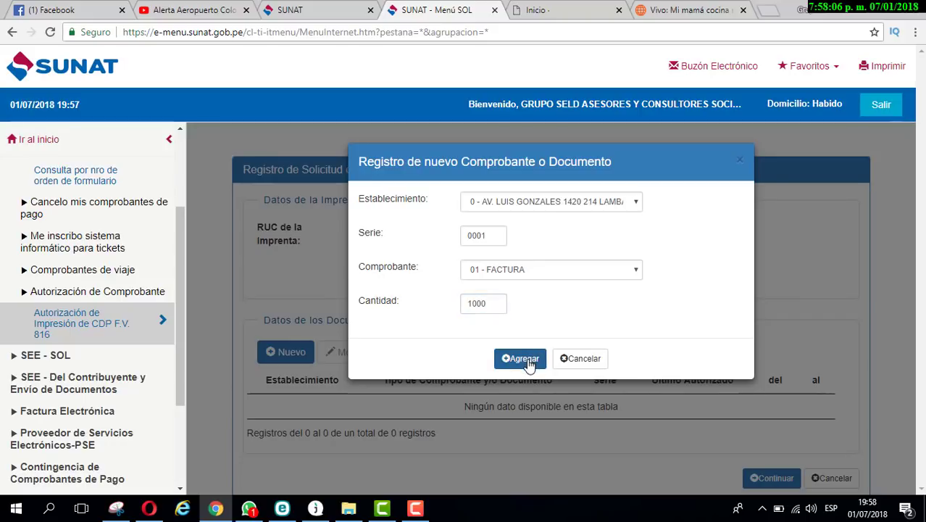
{"action": "left_click", "coordinate": [526, 363]}
{"action": "scroll", "coordinate": [551, 340], "scroll_direction": "down", "scroll_amount": 1}
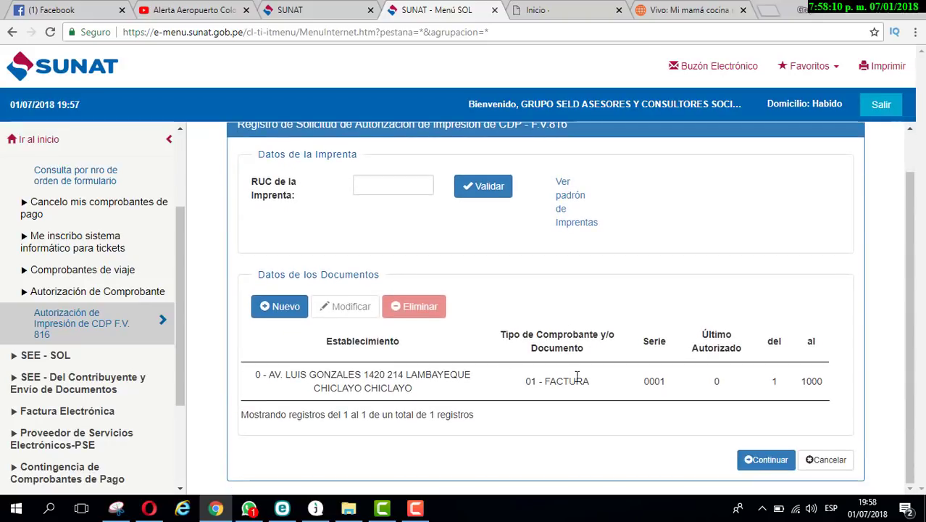
Try to continue the authorization request with the added invoice record selected
{"action": "left_click_drag", "start_coordinate": [273, 385], "coordinate": [829, 358]}
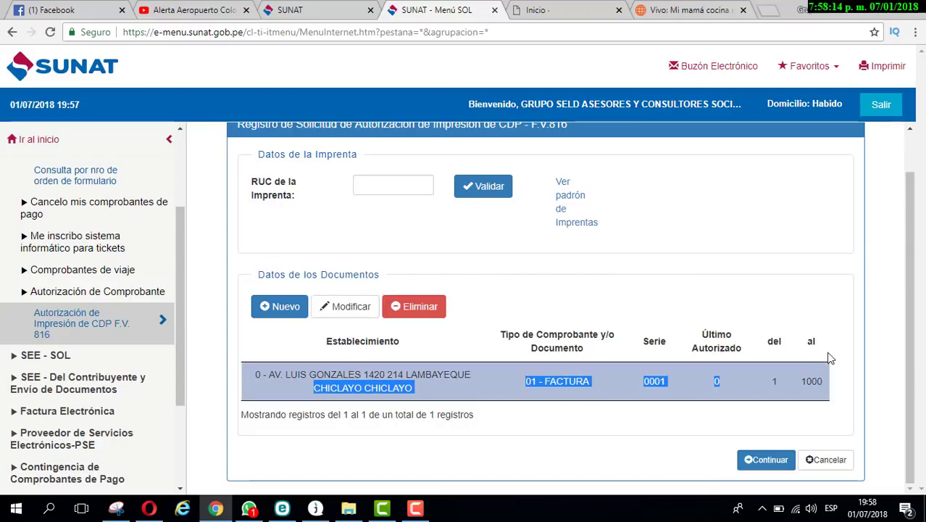
{"action": "left_click", "coordinate": [829, 358]}
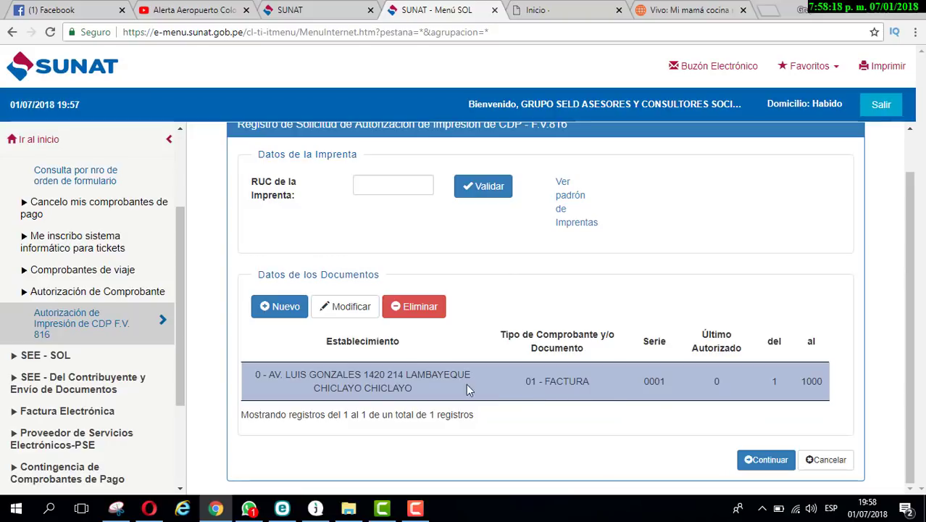
{"action": "left_click", "coordinate": [770, 462]}
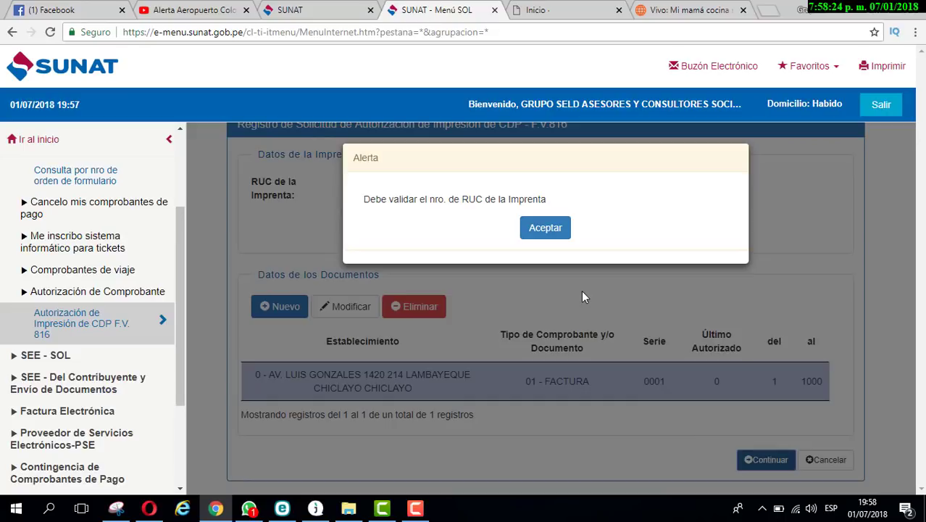
{"action": "left_click", "coordinate": [545, 229]}
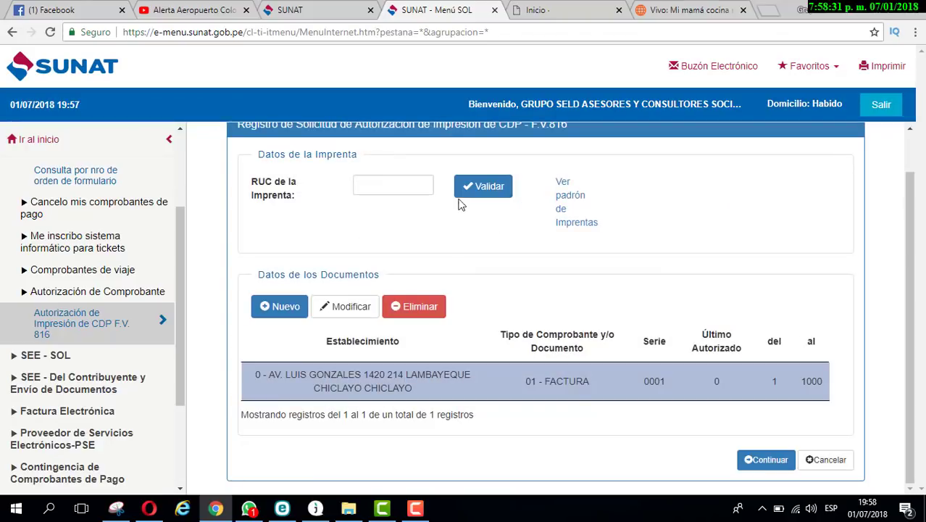
Open the registry of authorized printers and copy the RUC of A Y P IMPRESIONES E.I.R.L
{"action": "left_click", "coordinate": [571, 206]}
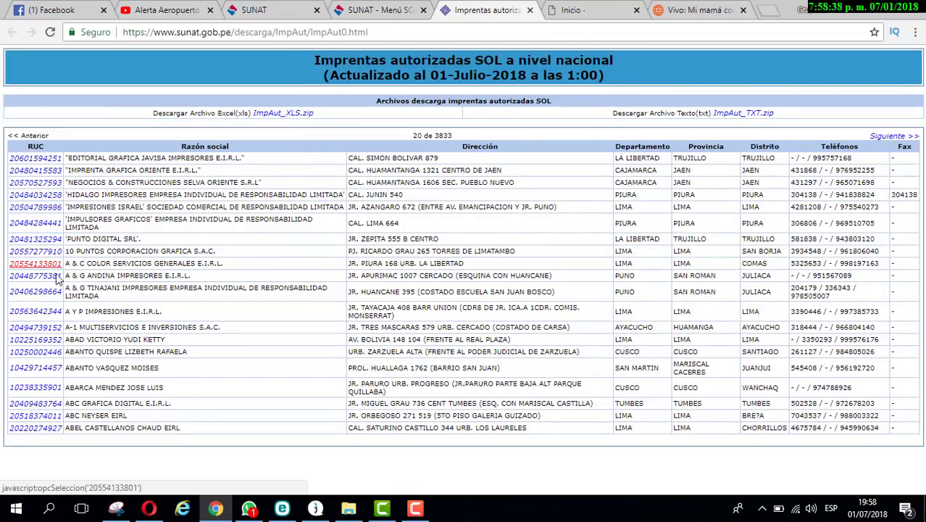
{"action": "left_click", "coordinate": [35, 310]}
{"action": "left_click_drag", "start_coordinate": [36, 310], "coordinate": [10, 319]}
{"action": "key", "text": "ctrl+c"}
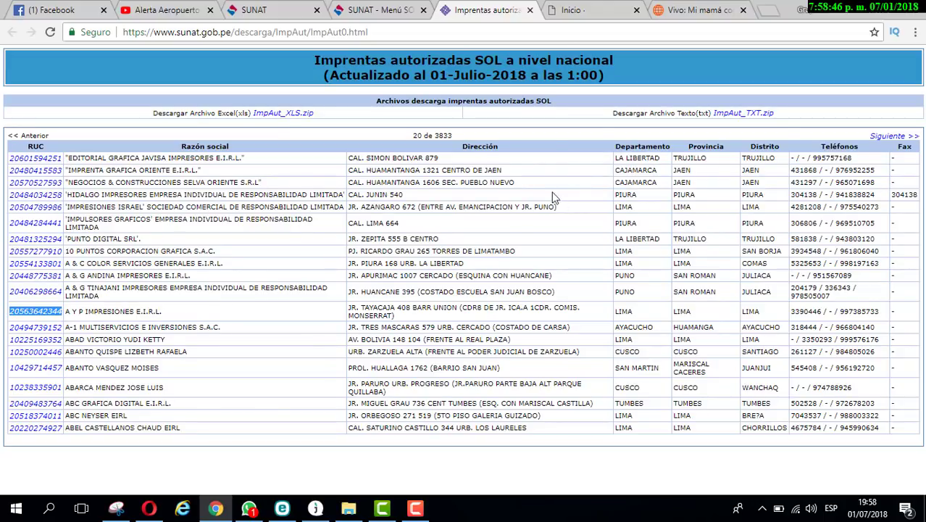
Paste the copied RUC as the printer's RUC in the authorization request and validate it
{"action": "left_click", "coordinate": [389, 13]}
{"action": "left_click", "coordinate": [410, 184]}
{"action": "key", "text": "ctrl+v"}
{"action": "left_click", "coordinate": [477, 221]}
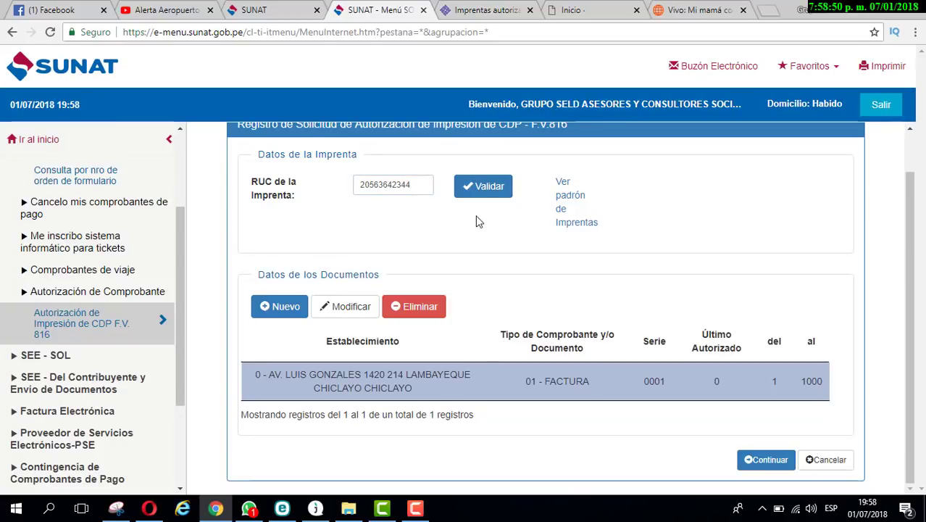
{"action": "left_click", "coordinate": [490, 193]}
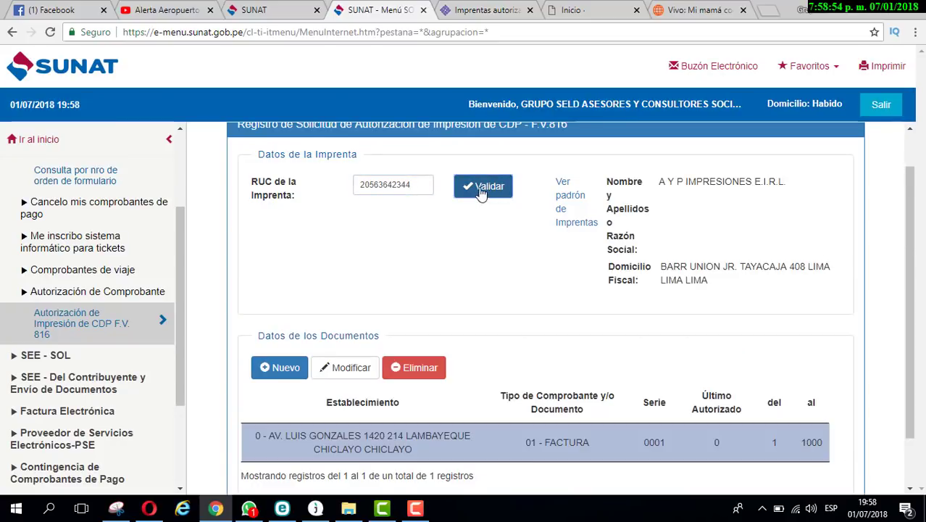
Review the printer and document data, and continue to the preview of the F.V. 816 authorization request
{"action": "scroll", "coordinate": [614, 261], "scroll_direction": "down", "scroll_amount": 1}
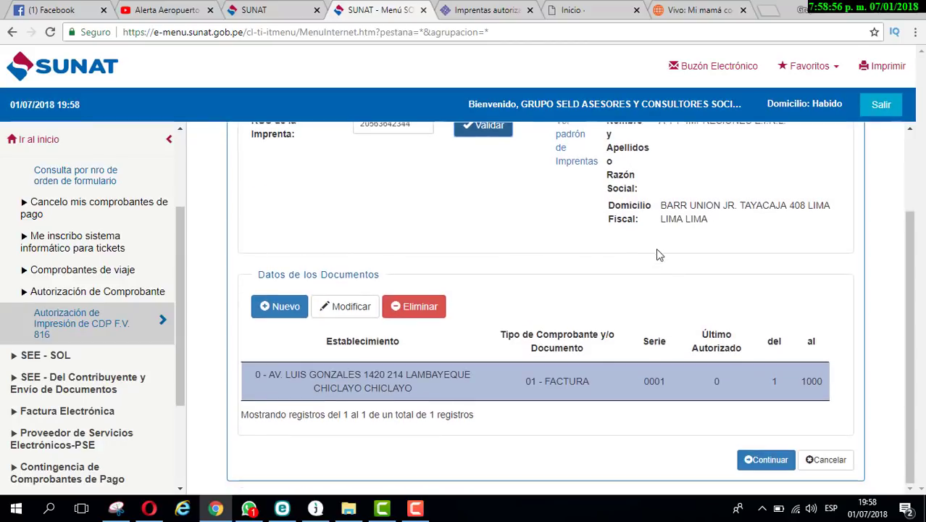
{"action": "scroll", "coordinate": [655, 248], "scroll_direction": "up", "scroll_amount": 1}
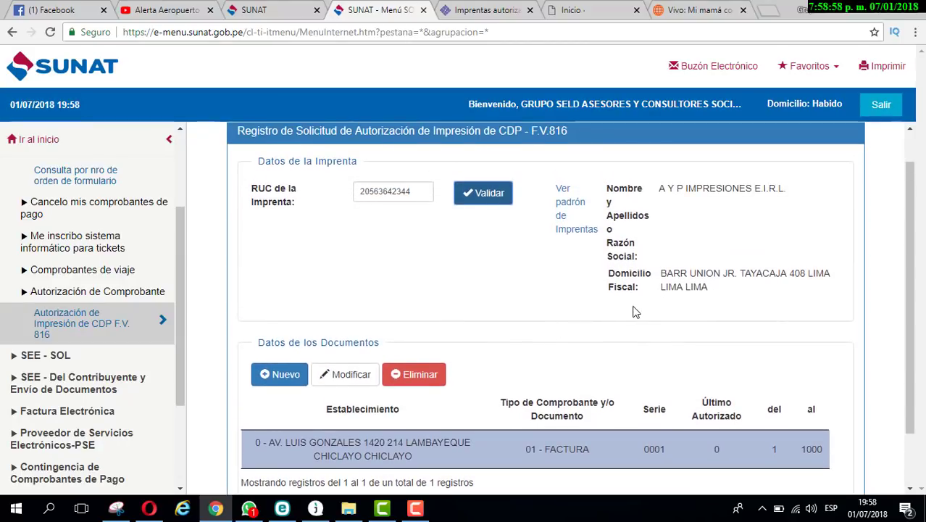
{"action": "scroll", "coordinate": [634, 312], "scroll_direction": "down", "scroll_amount": 1}
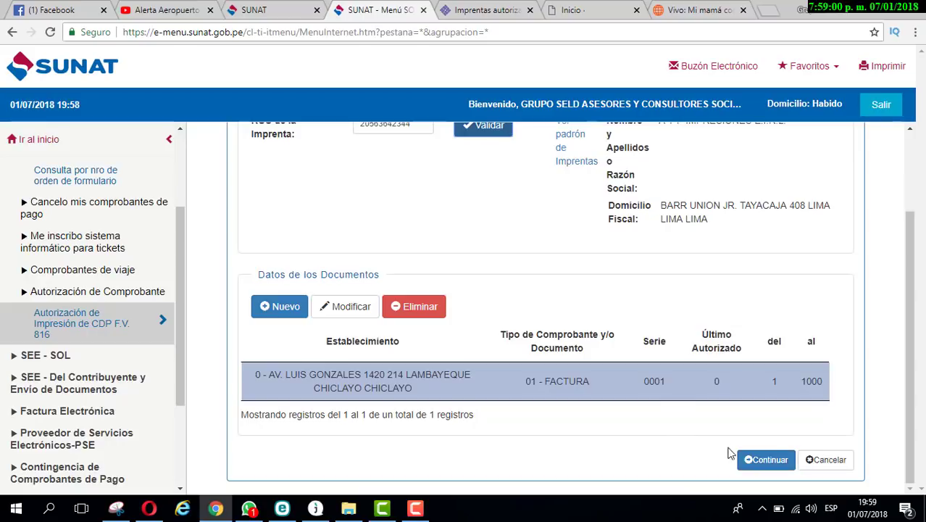
{"action": "left_click", "coordinate": [756, 459]}
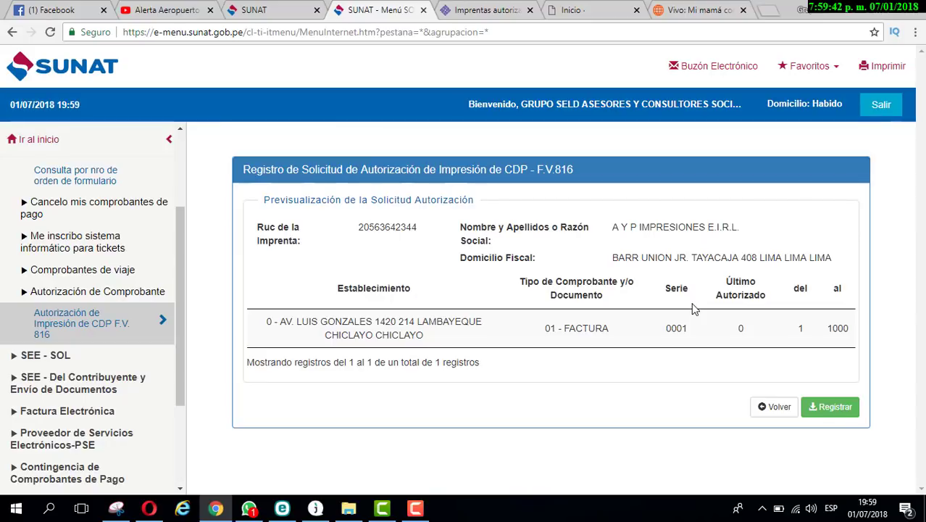
{"action": "left_click_drag", "start_coordinate": [540, 171], "coordinate": [596, 176]}
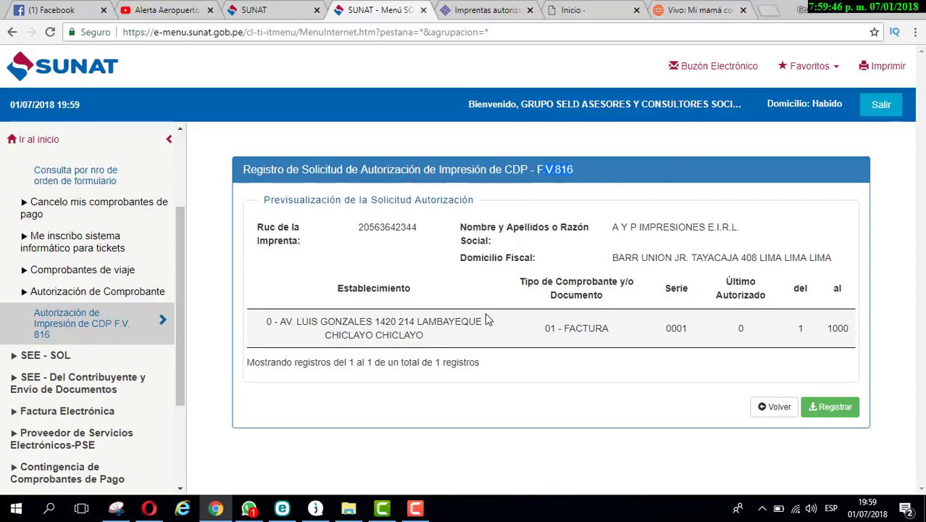